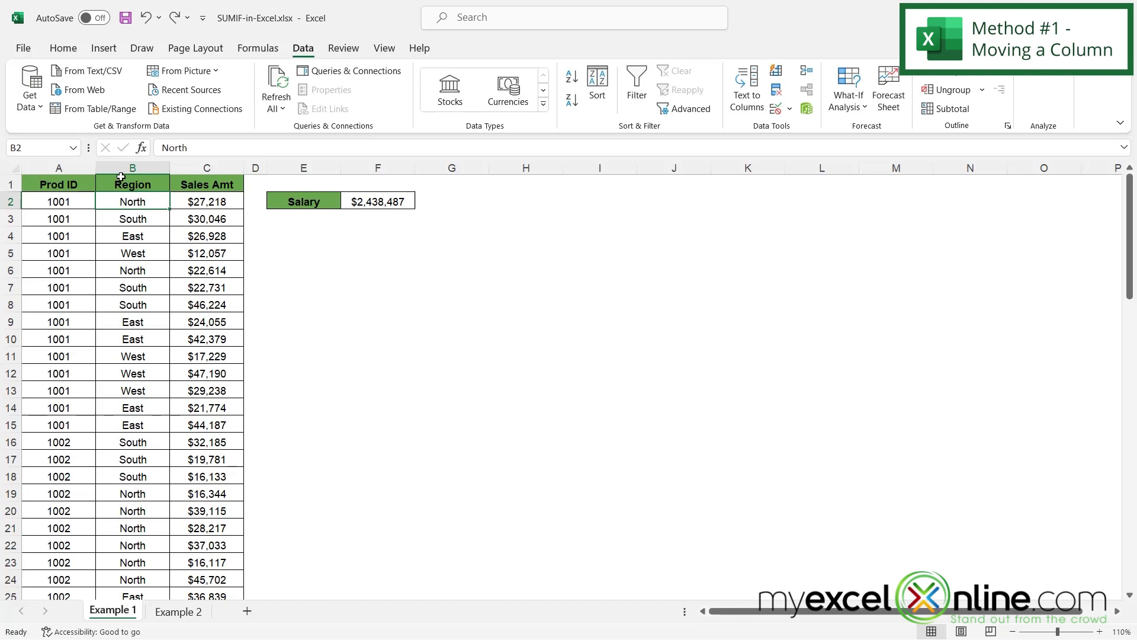
left_click(141, 170)
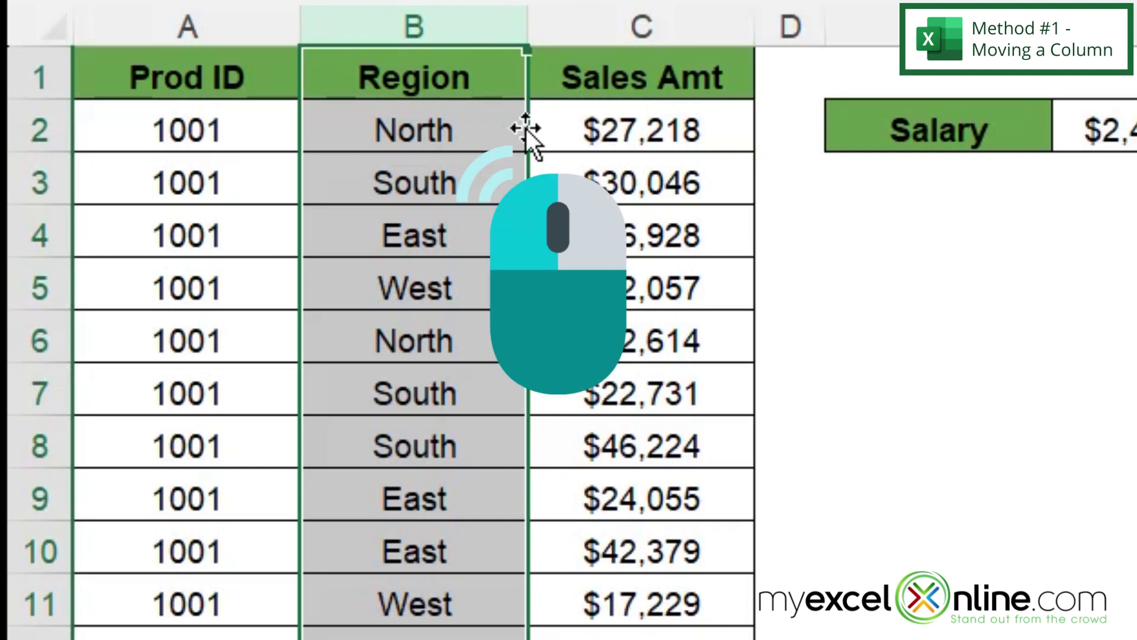
left_click_drag(525, 128, 68, 128)
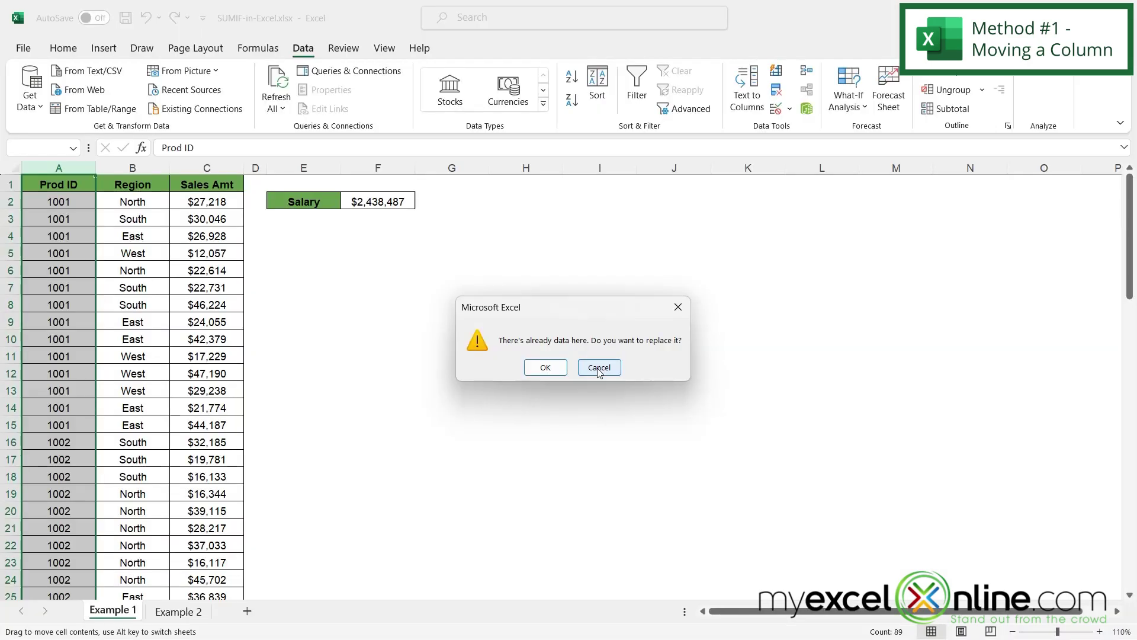
left_click(599, 368)
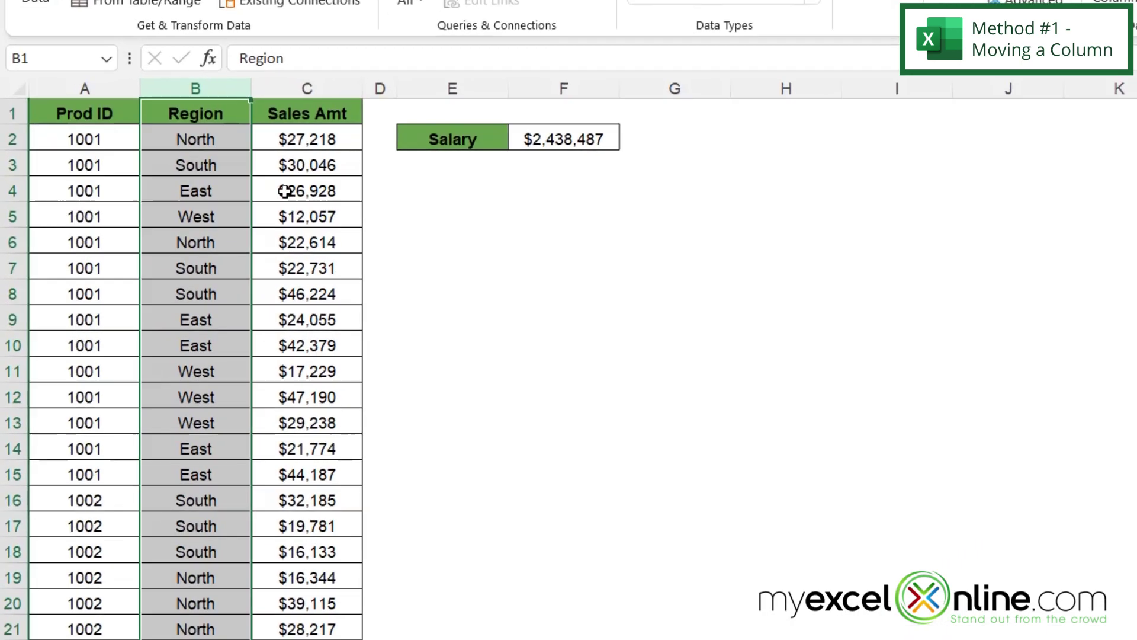
Insert a blank column before Prod ID and move the Region column into it.
left_click(58, 90)
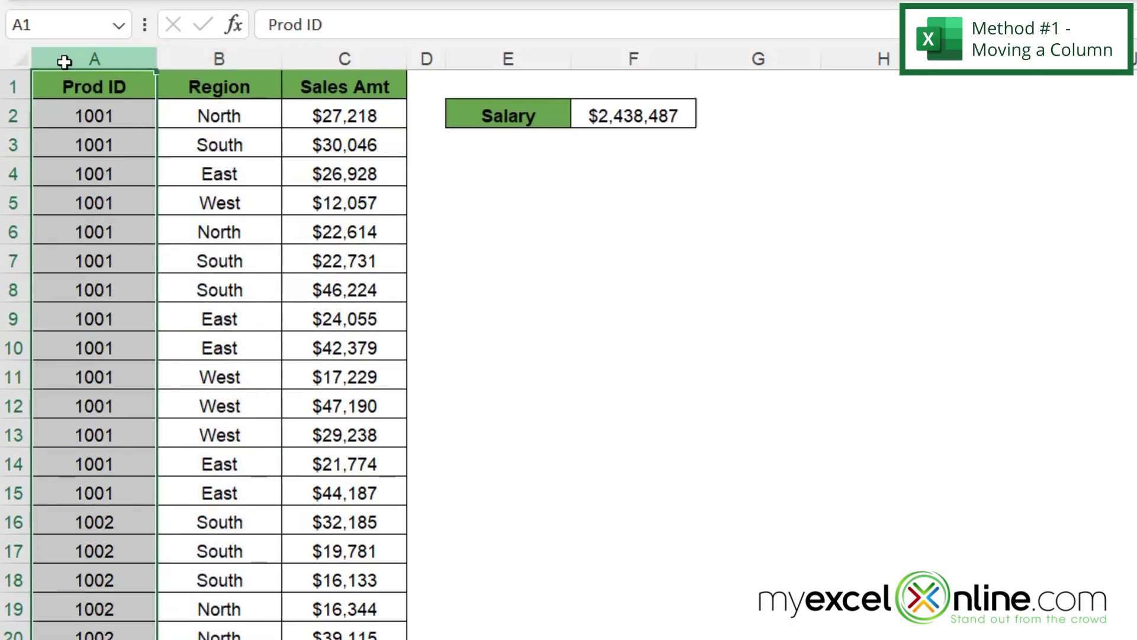
right_click(64, 61)
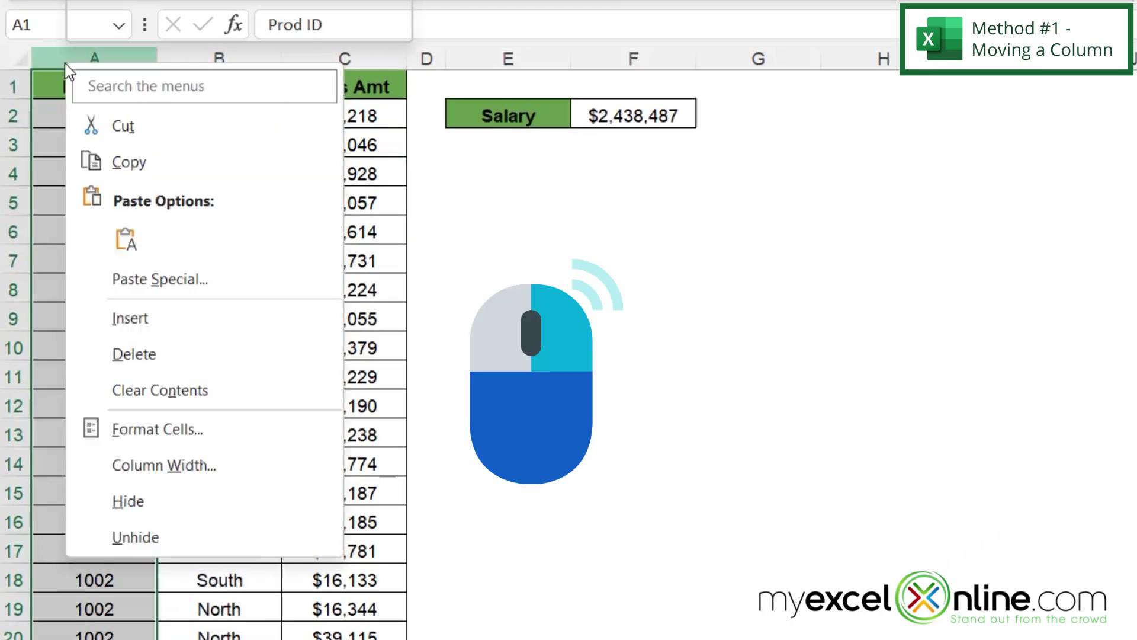
left_click(178, 318)
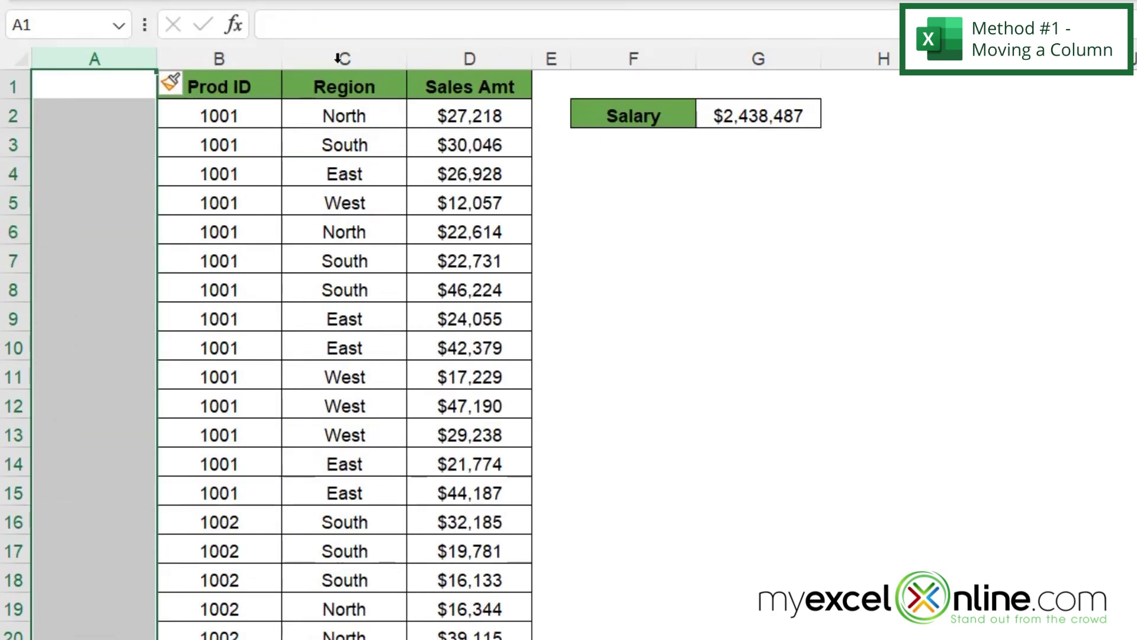
left_click(317, 57)
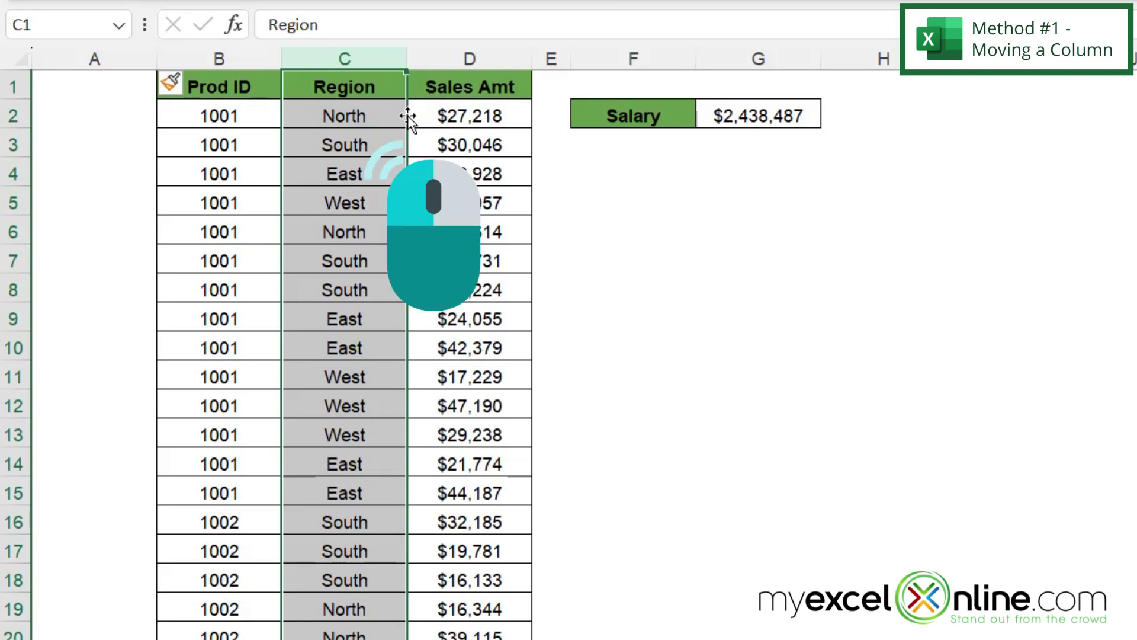
left_click_drag(407, 114, 87, 105)
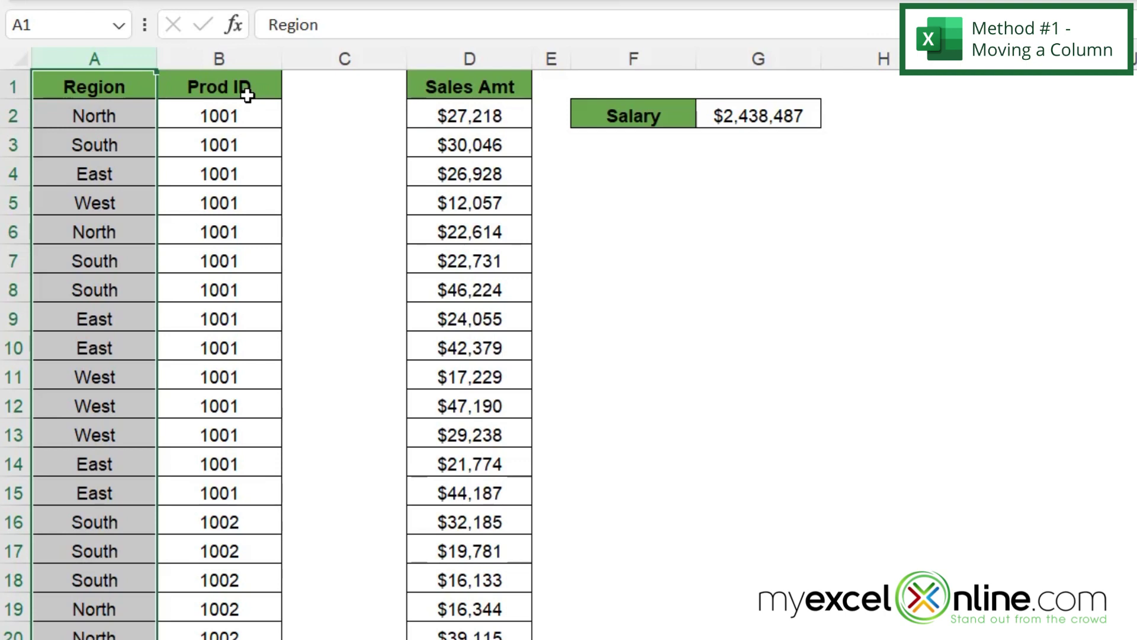
Delete the empty column C between Prod ID and Sales Amt.
left_click(346, 58)
right_click(349, 61)
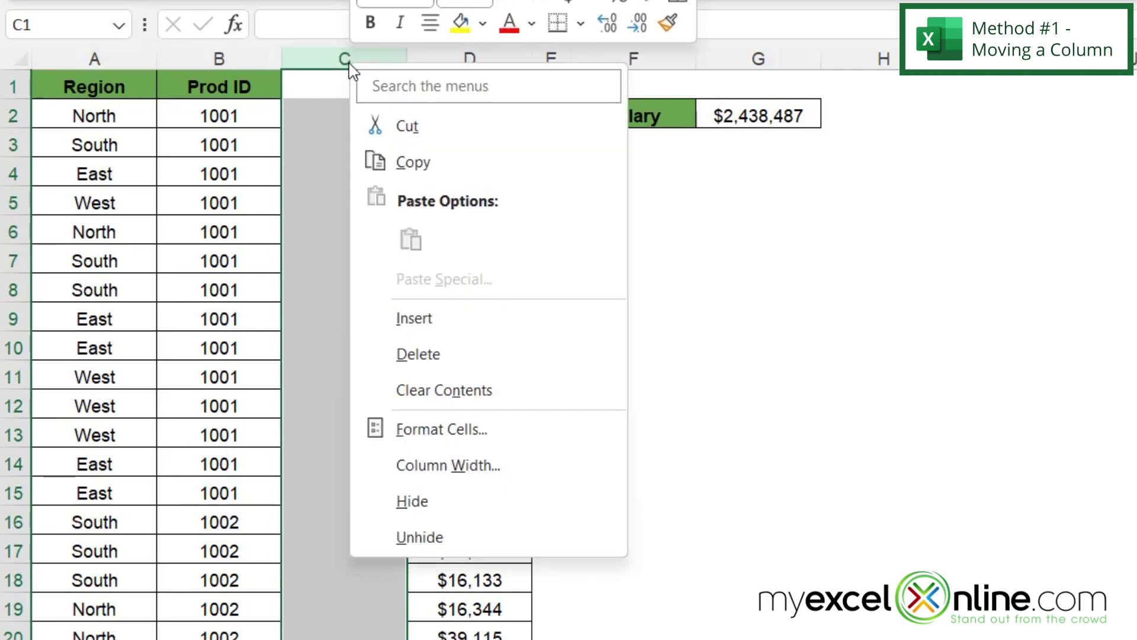
left_click(404, 354)
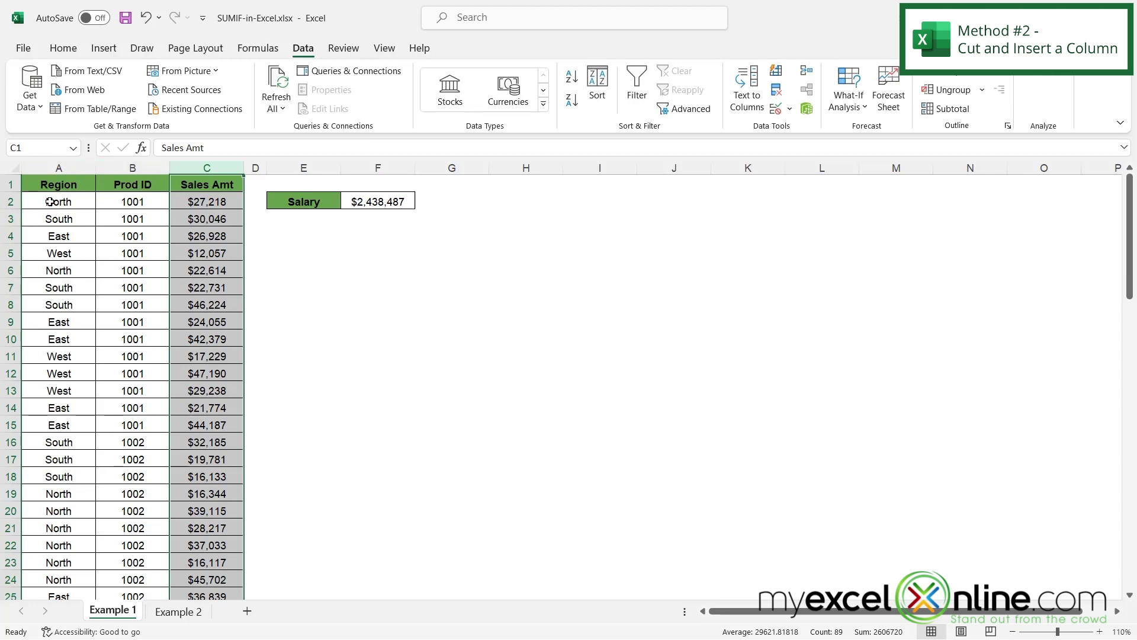
Cut the Prod ID column and insert the cut cells before the Region column.
left_click(126, 169)
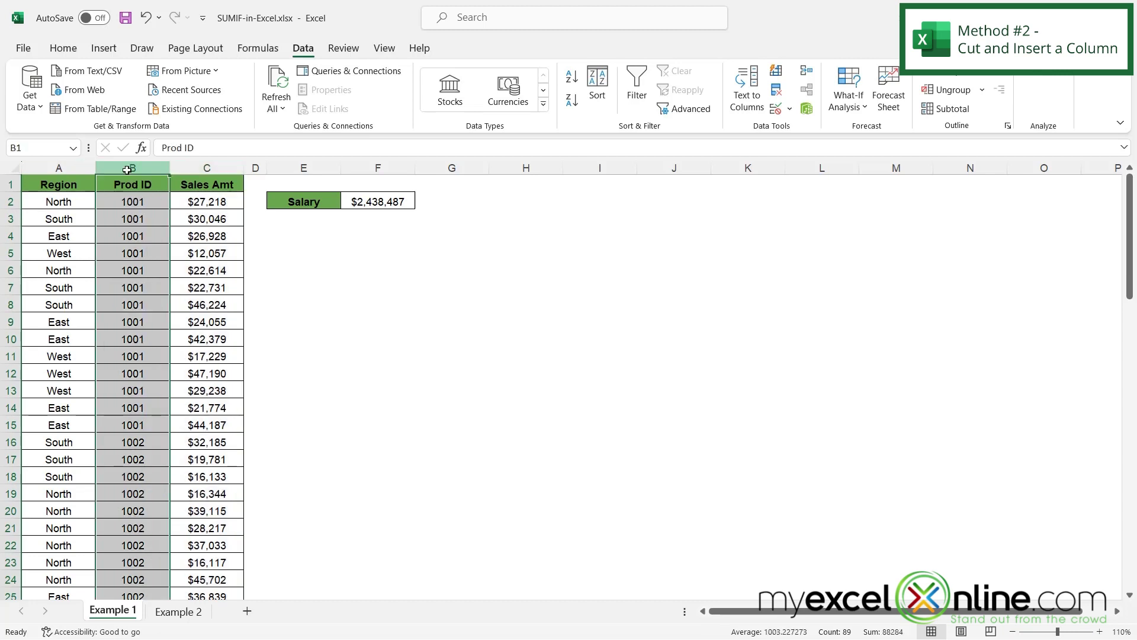
right_click(127, 170)
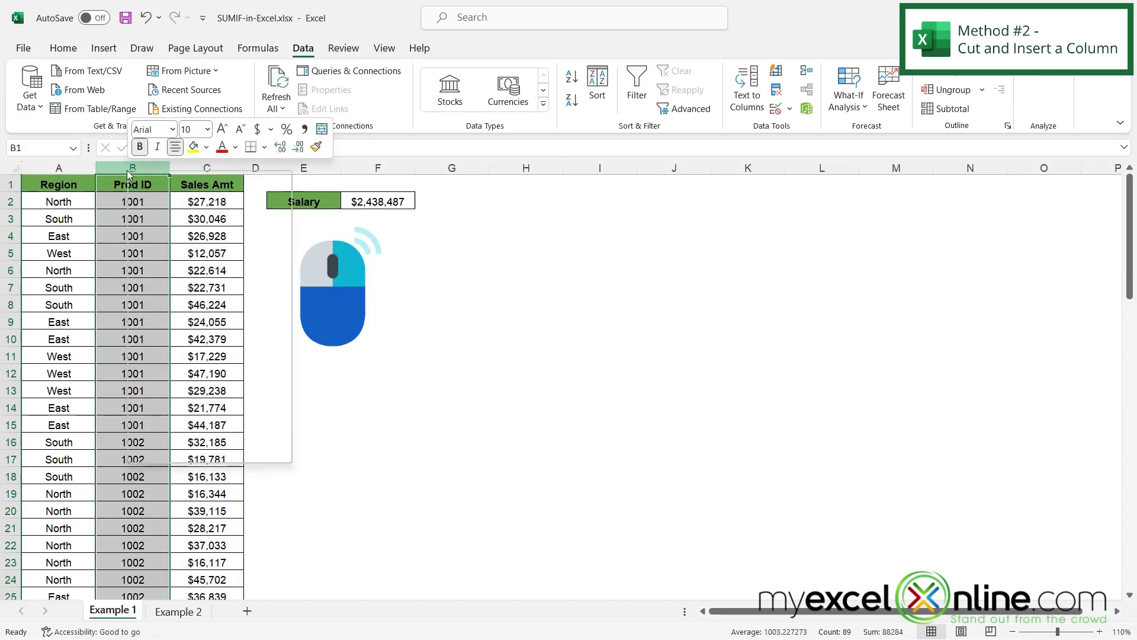
left_click(175, 207)
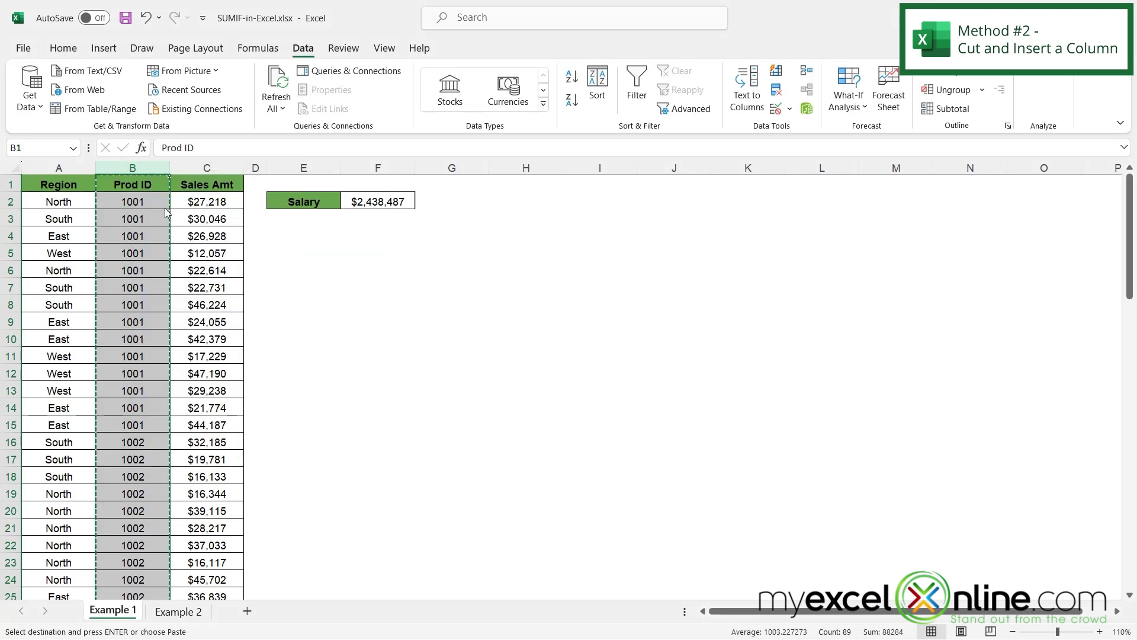
left_click(59, 169)
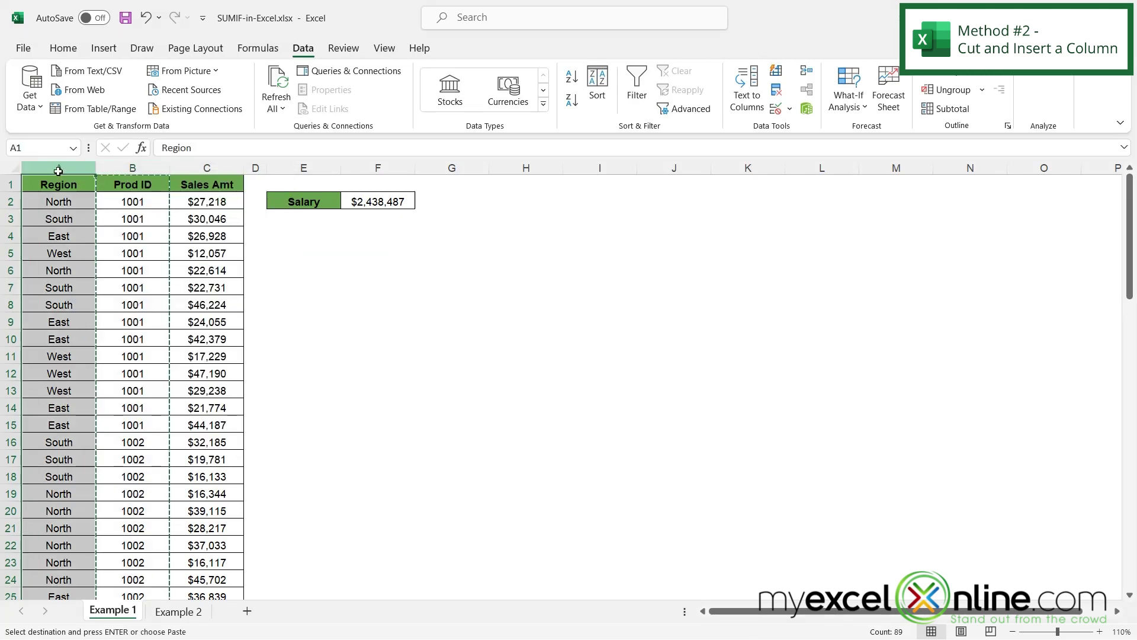
right_click(58, 171)
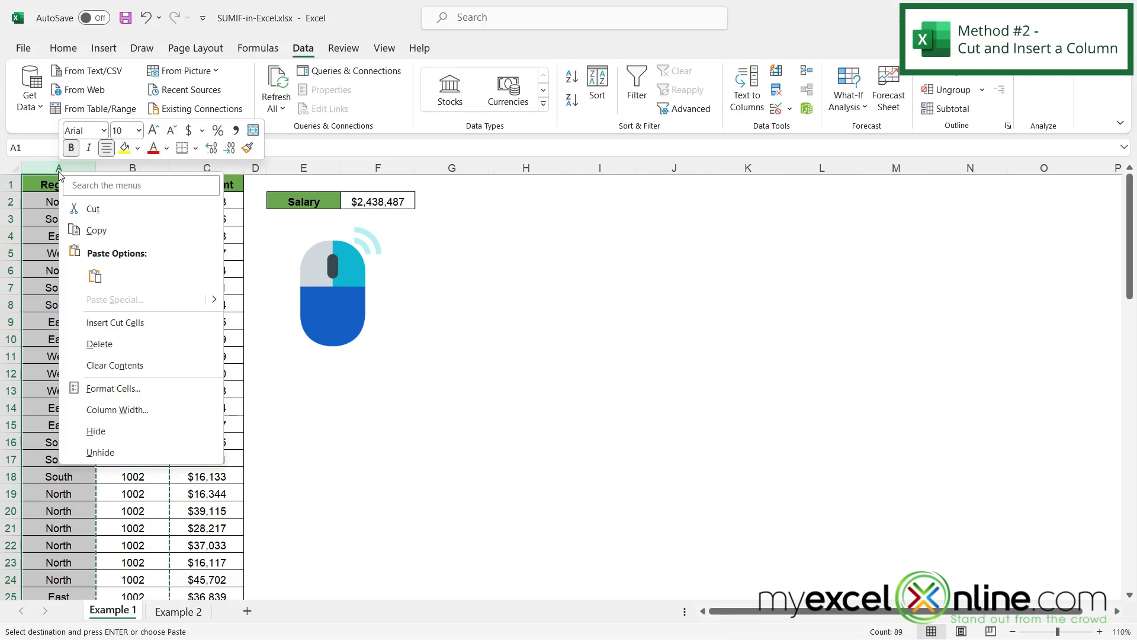
left_click(108, 323)
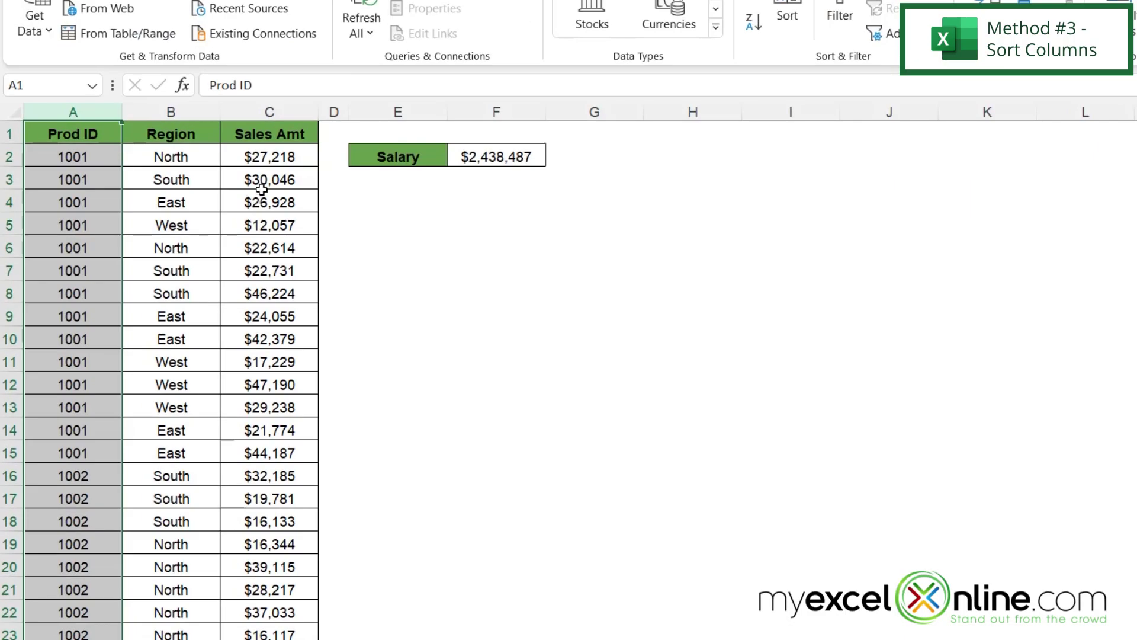
Insert a blank row above the table's header row.
left_click(6, 133)
right_click(9, 134)
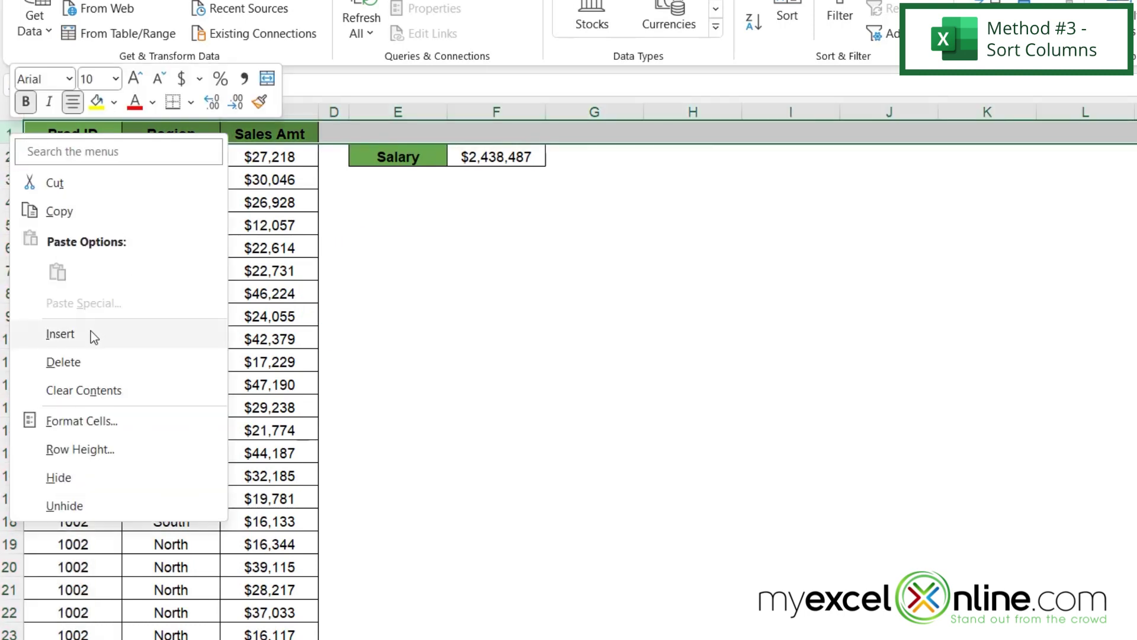
left_click(94, 334)
Label the columns in row 1 with their sort order: b above Prod ID, a above Region and c above Sales Amt.
left_click(92, 132)
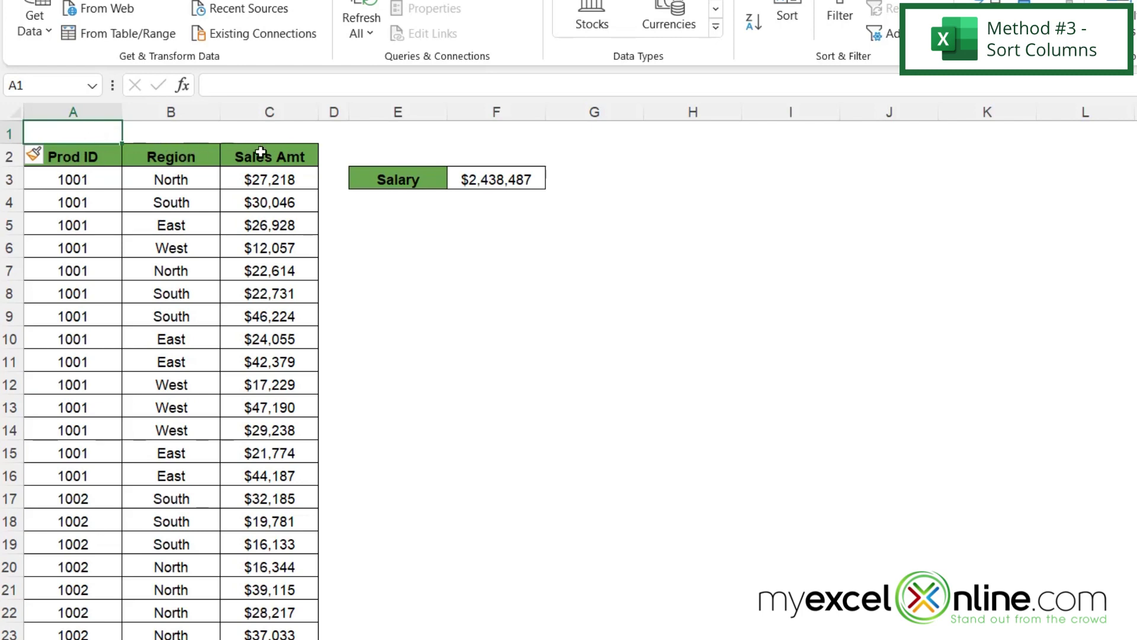
left_click(167, 131)
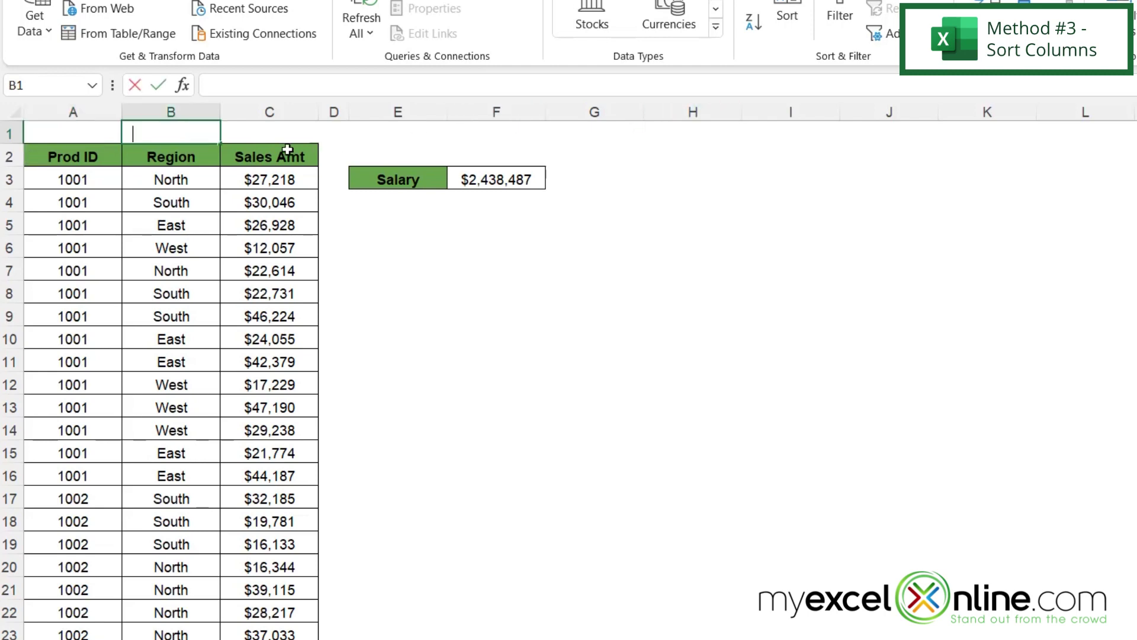
type("a")
left_click(55, 130)
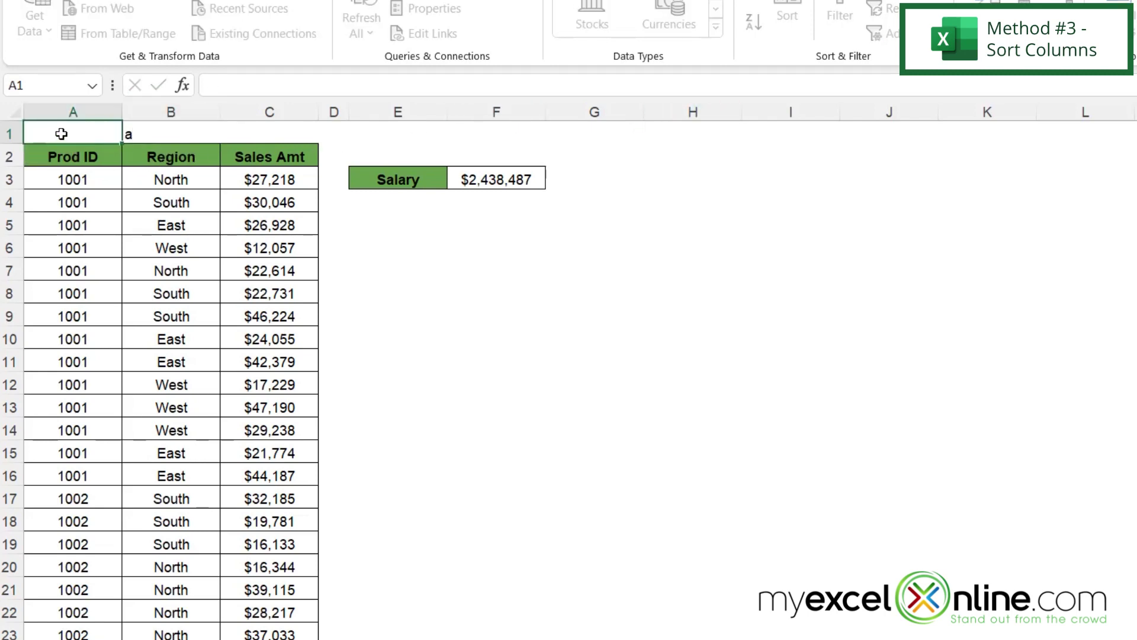
type("b")
left_click(260, 135)
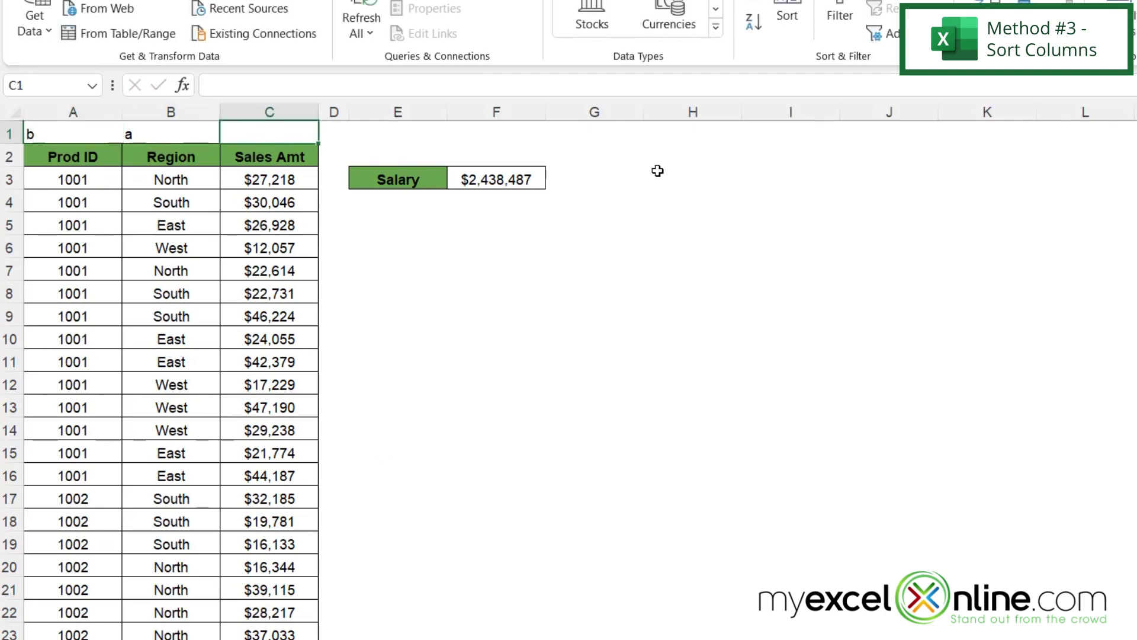
type("c")
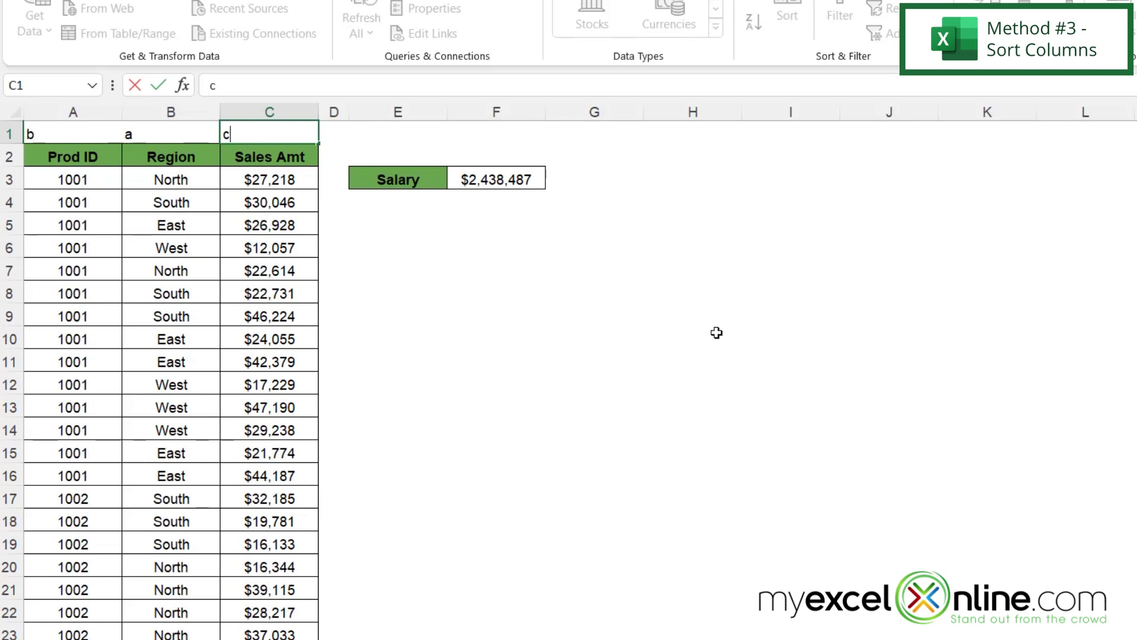
Start a custom sort on columns A to C and set its orientation to left to right.
left_click(57, 110)
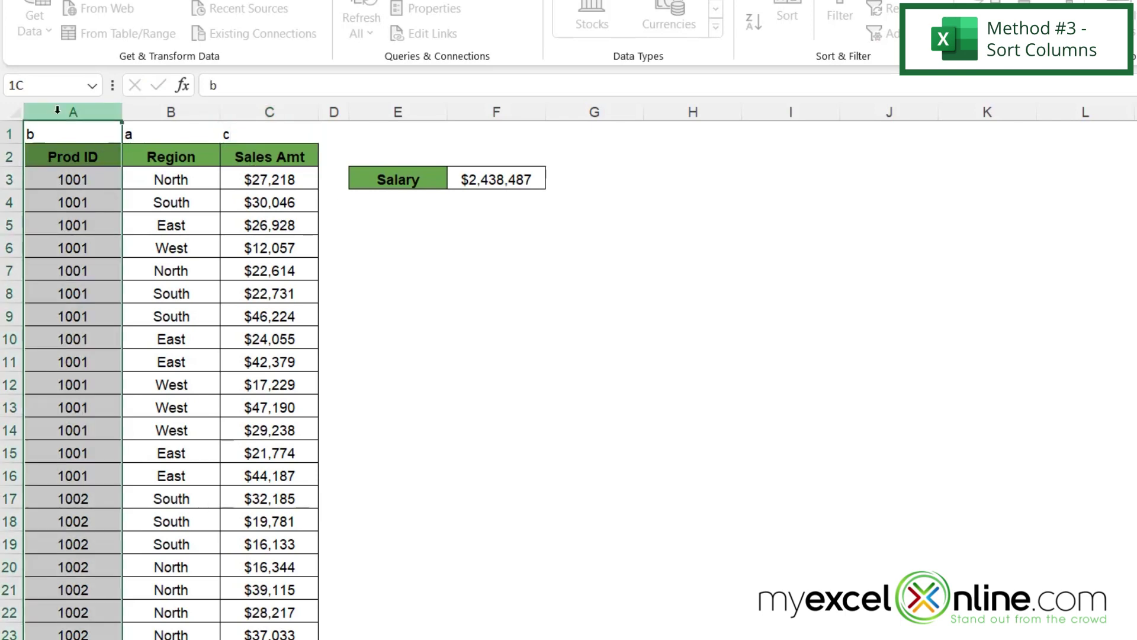
left_click_drag(58, 110, 299, 113)
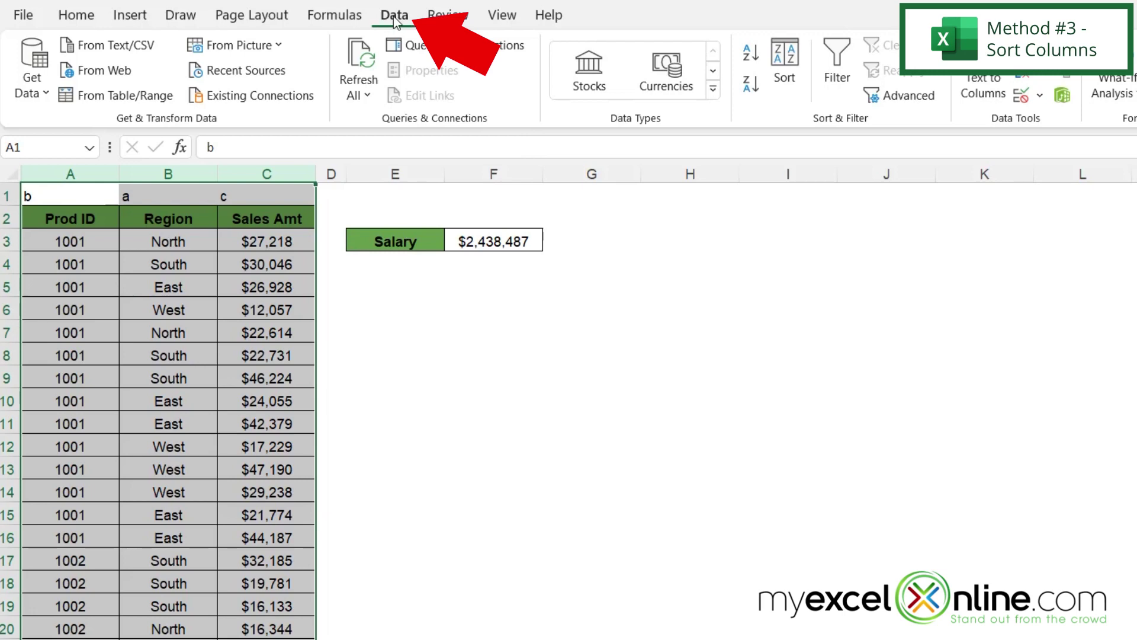
left_click(784, 59)
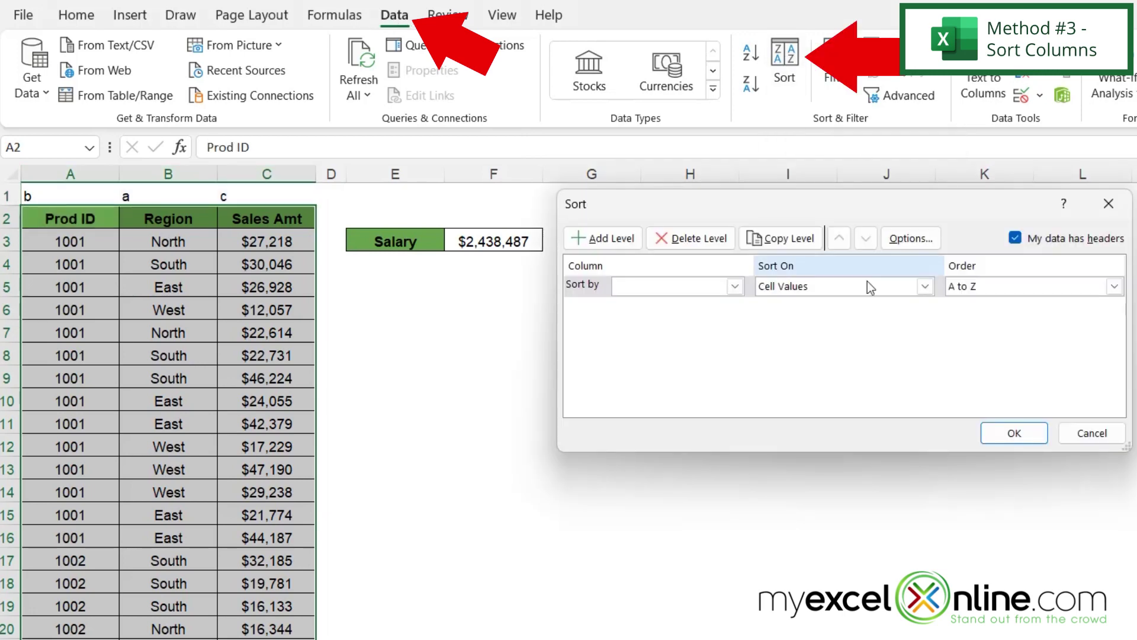
left_click(912, 238)
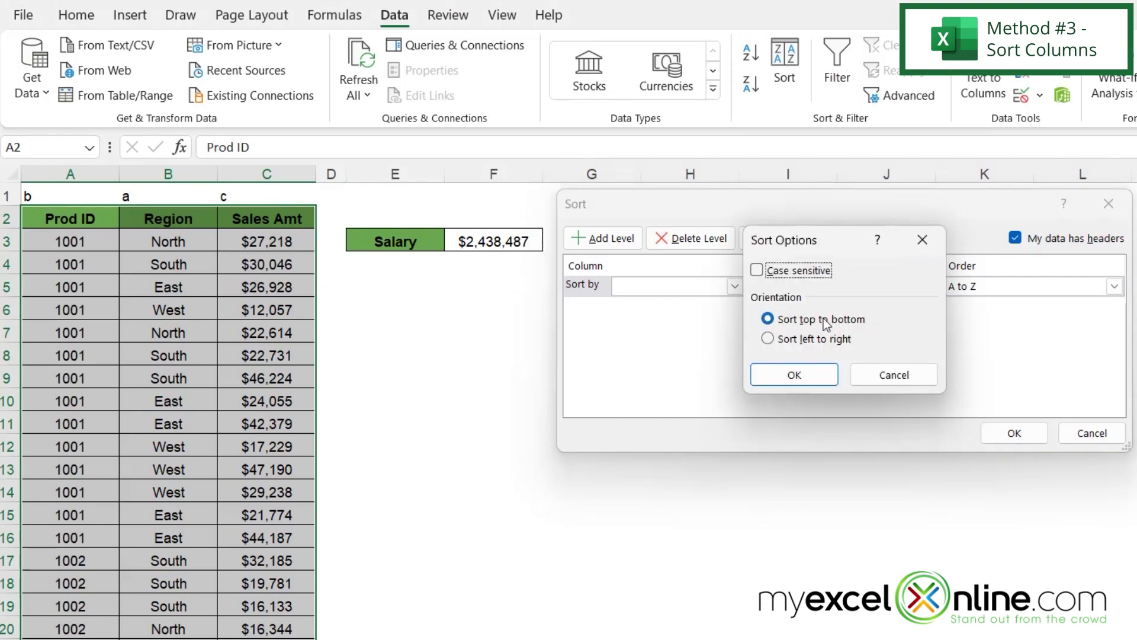
left_click(799, 345)
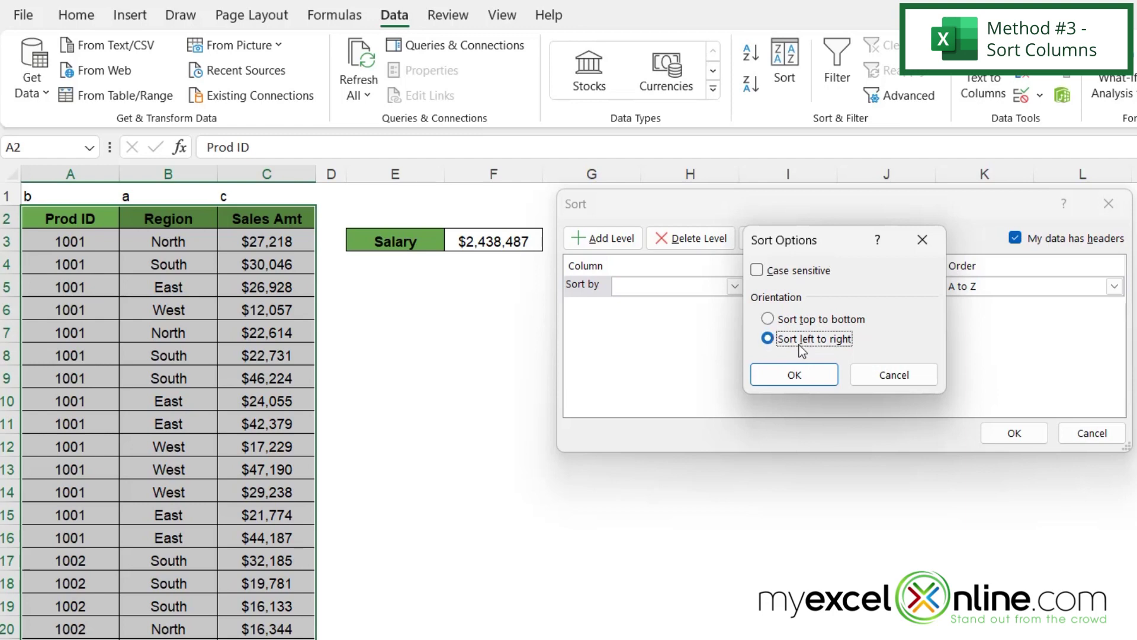
left_click(790, 376)
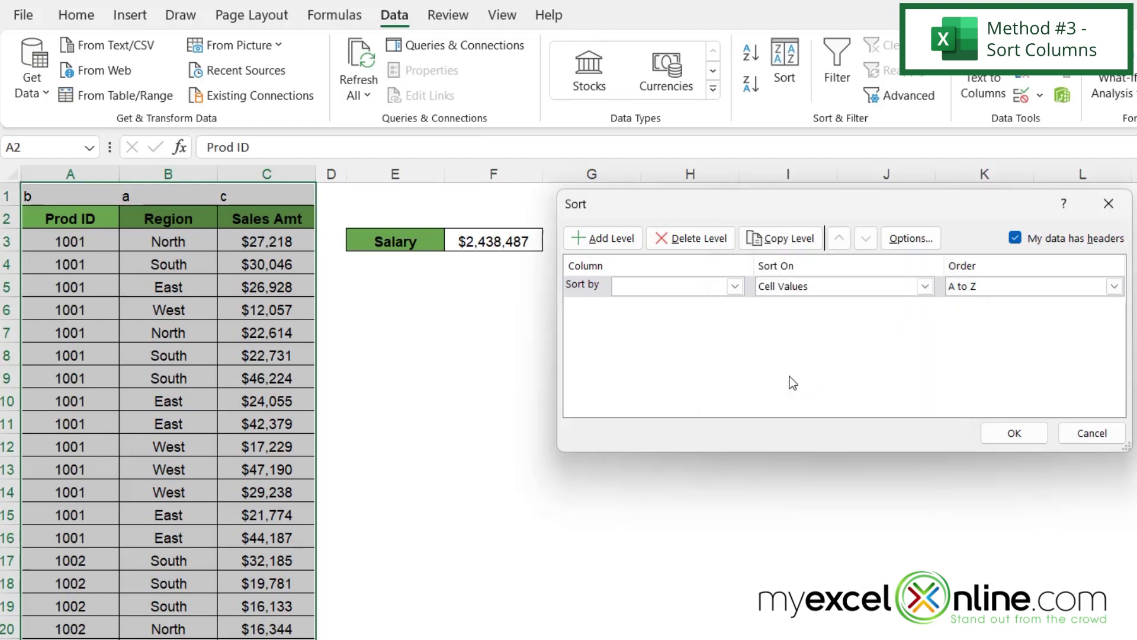
Sort the selected columns by the cell values of Row 1, ordered A to Z.
left_click(734, 286)
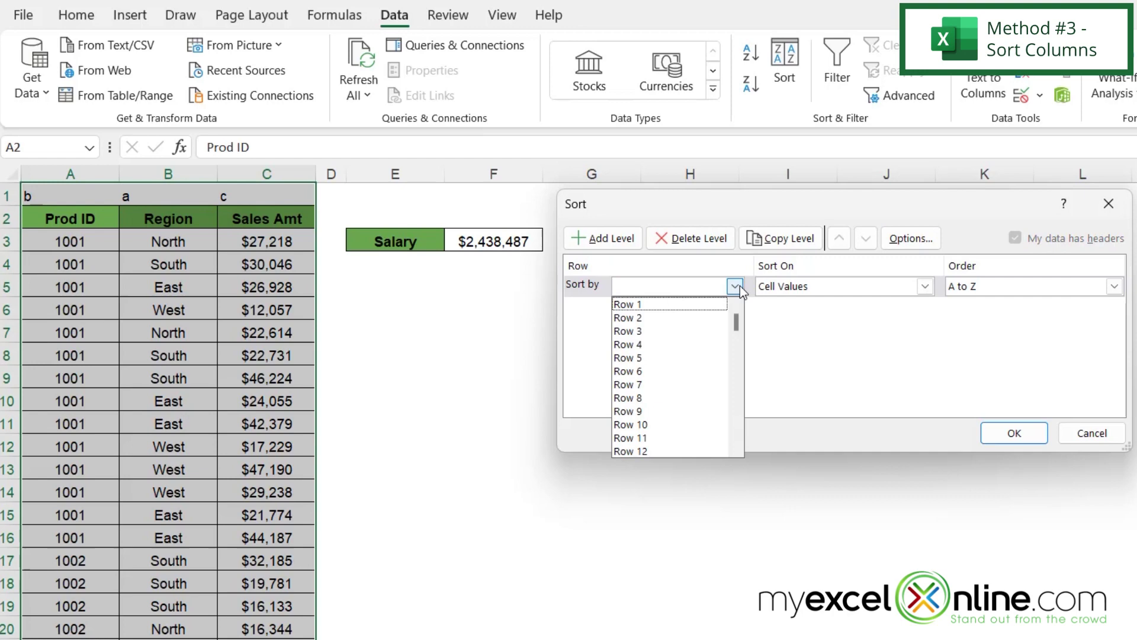
left_click(676, 304)
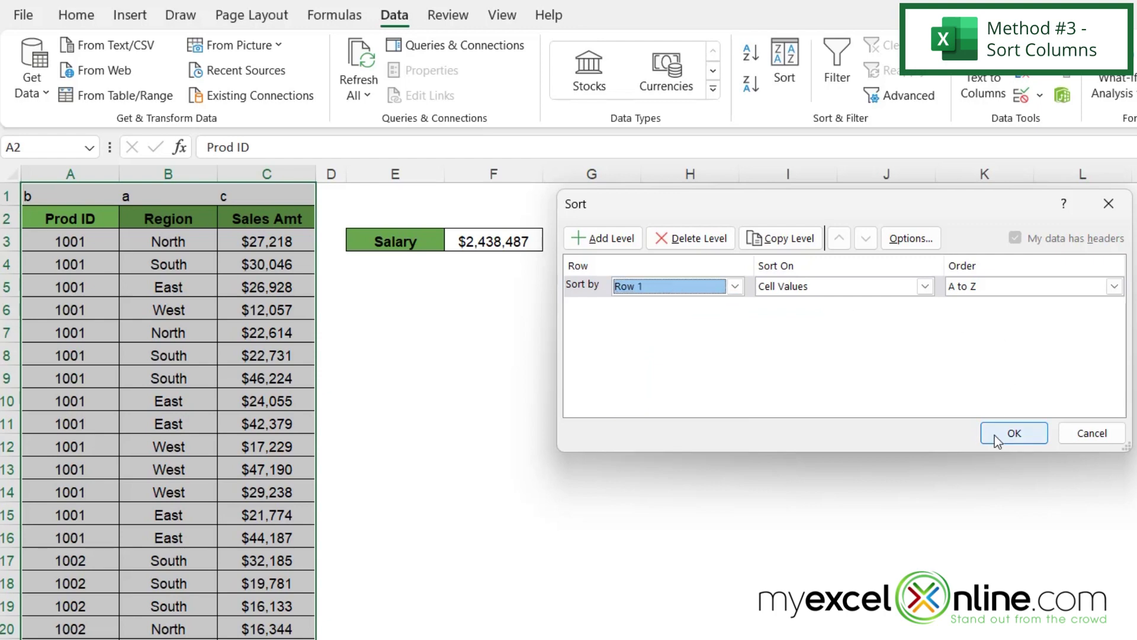
left_click(1012, 433)
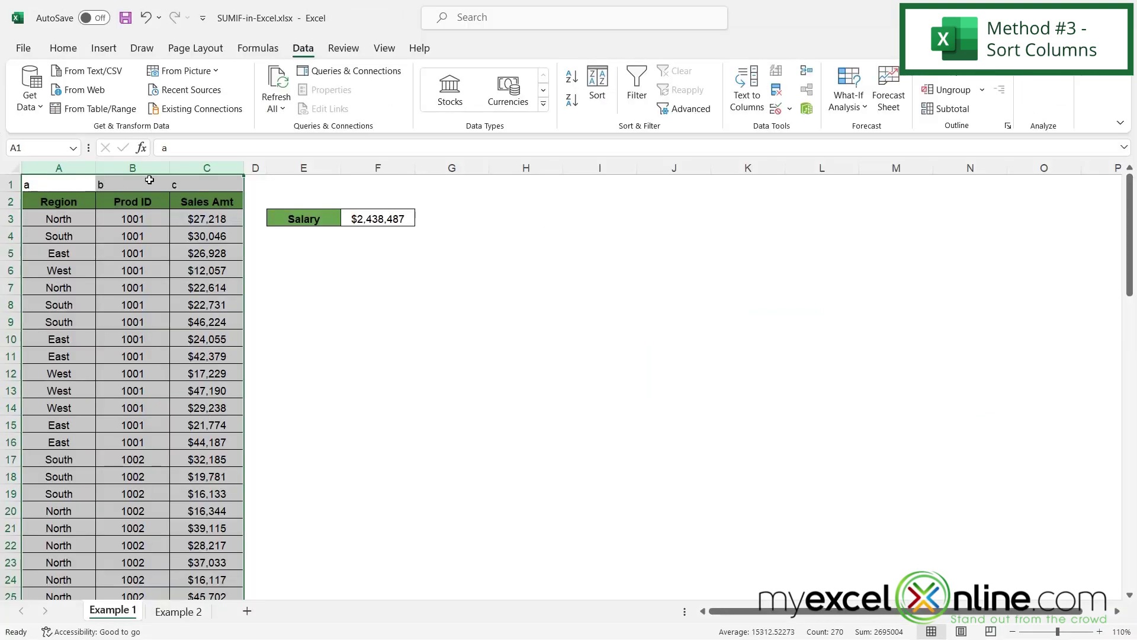